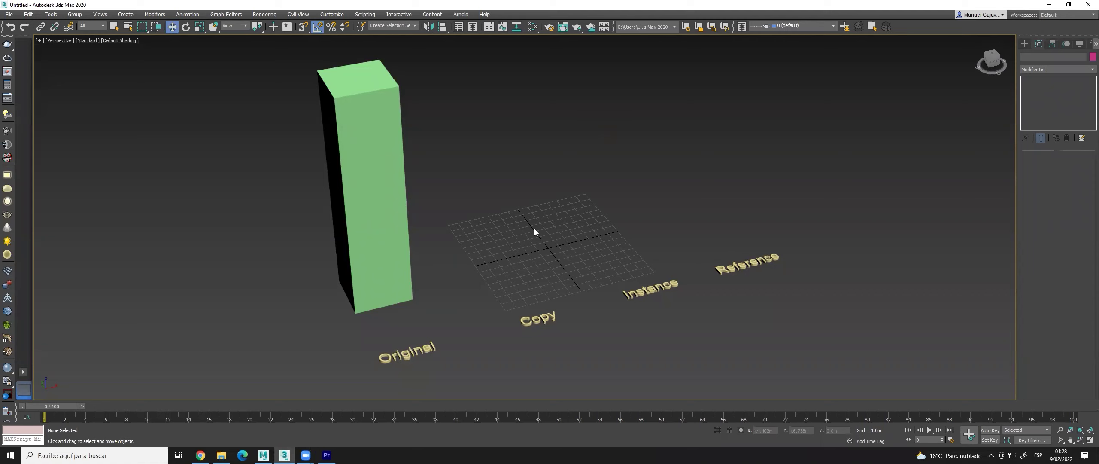
- Toggle edged-faces display on the green box to show its segments, then reselect it
{"action": "scroll", "coordinate": [465, 260], "scroll_direction": "down", "scroll_amount": 3}
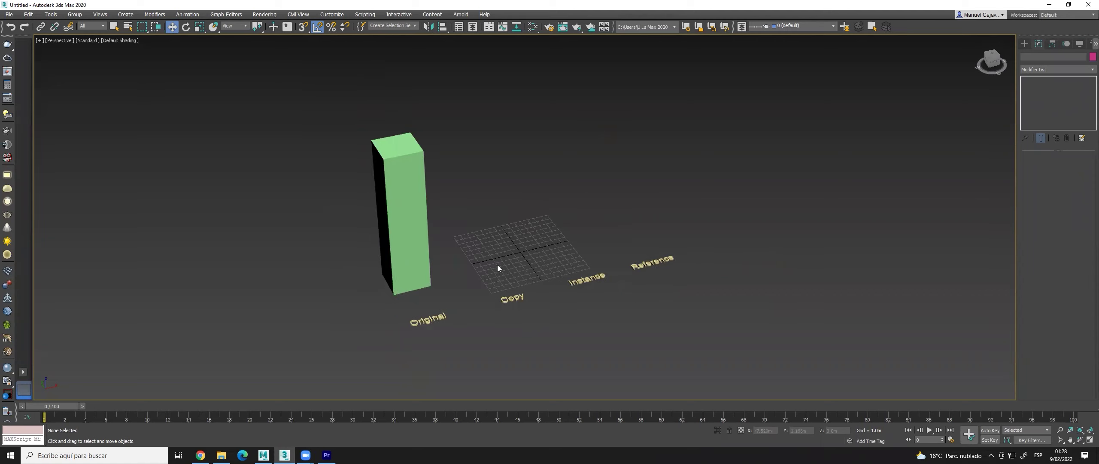
{"action": "left_click", "coordinate": [397, 192]}
{"action": "key", "text": "F4"}
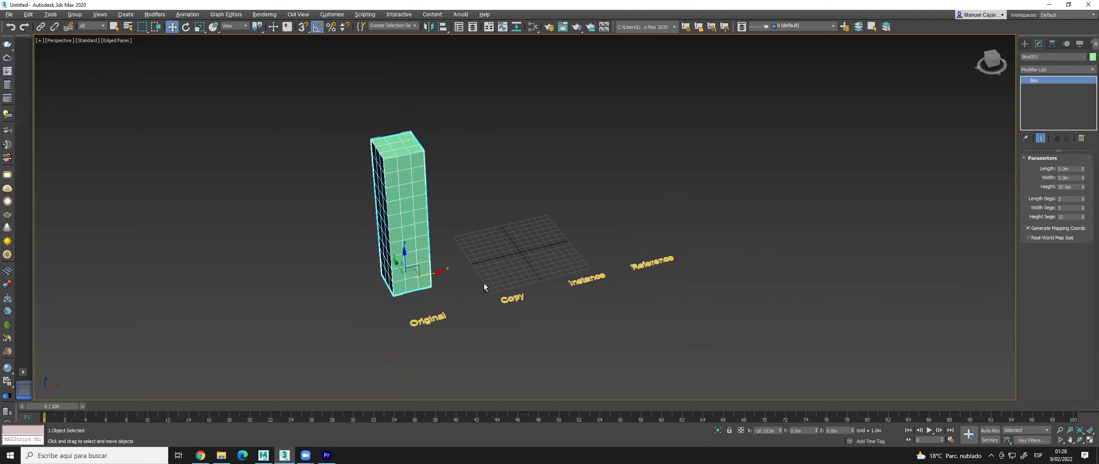
{"action": "scroll", "coordinate": [475, 315], "scroll_direction": "up", "scroll_amount": 3}
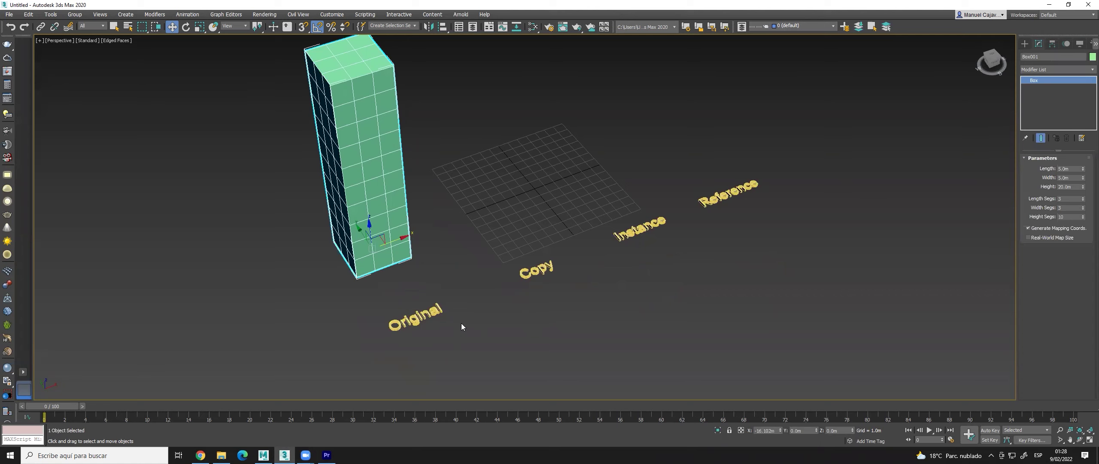
{"action": "key", "text": "F4"}
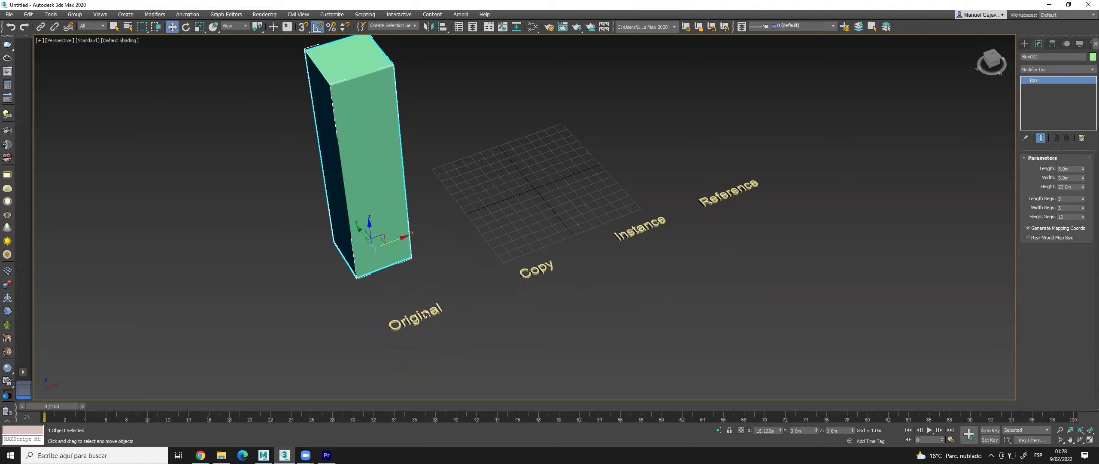
{"action": "scroll", "coordinate": [398, 297], "scroll_direction": "down", "scroll_amount": 3}
{"action": "scroll", "coordinate": [444, 258], "scroll_direction": "up", "scroll_amount": 3}
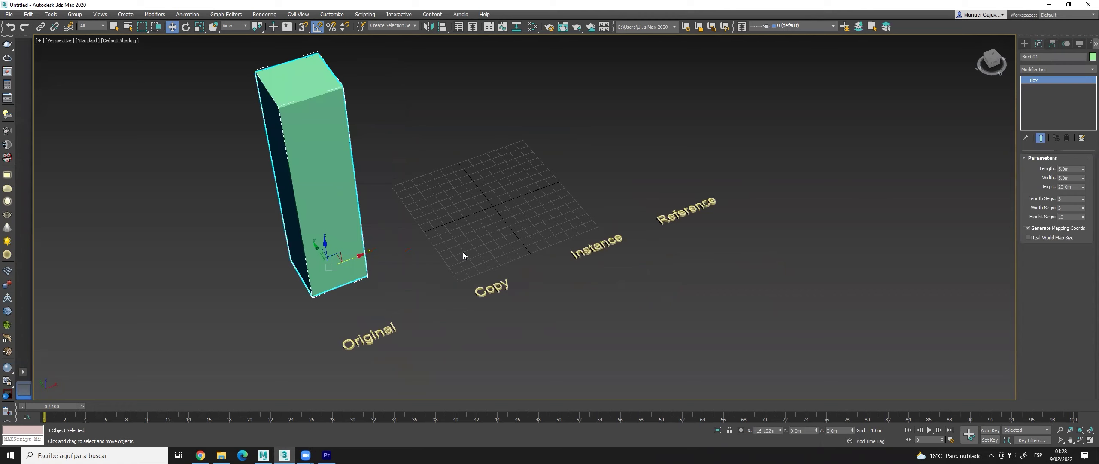
{"action": "left_click", "coordinate": [387, 261]}
{"action": "left_click", "coordinate": [350, 275]}
- Clone the original box along X as 1 independent Copy, annotating the Clone Options in ink
{"action": "left_click_drag", "start_coordinate": [353, 257], "coordinate": [492, 238], "text": "shift"}
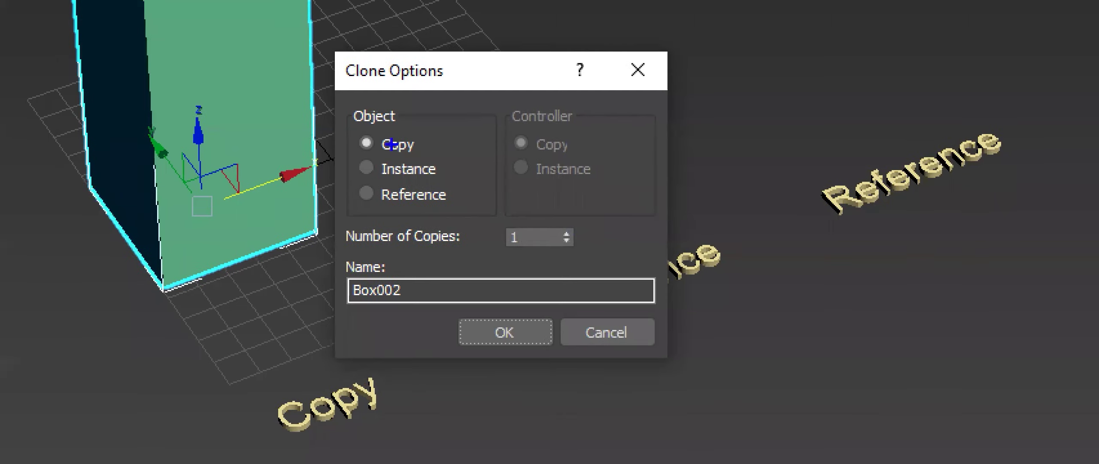
{"action": "left_click_drag", "start_coordinate": [346, 131], "coordinate": [434, 132]}
{"action": "left_click_drag", "start_coordinate": [436, 166], "coordinate": [461, 149]}
{"action": "mouse_move", "coordinate": [454, 184]}
{"action": "left_mouse_down"}
{"action": "mouse_move", "coordinate": [460, 195]}
{"action": "mouse_move", "coordinate": [476, 180]}
{"action": "left_mouse_up"}
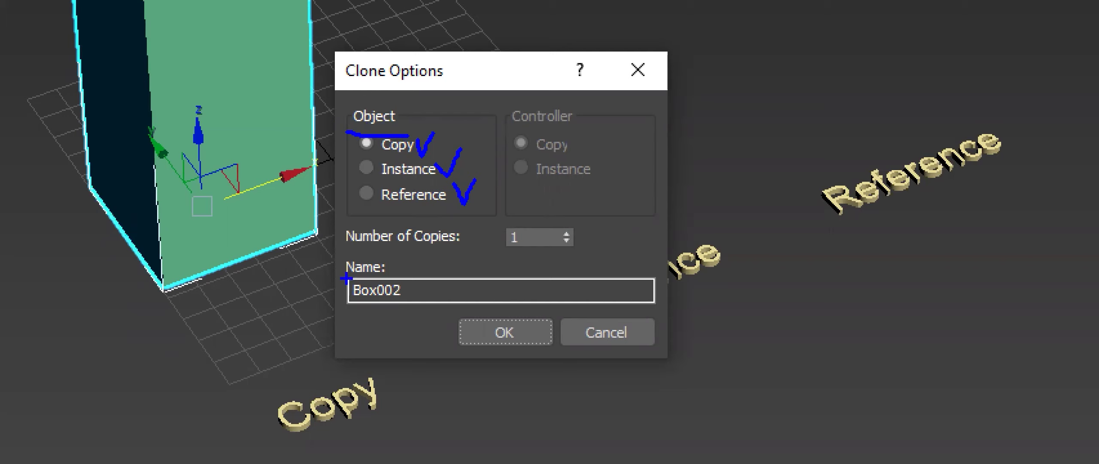
{"action": "left_click_drag", "start_coordinate": [363, 253], "coordinate": [450, 256]}
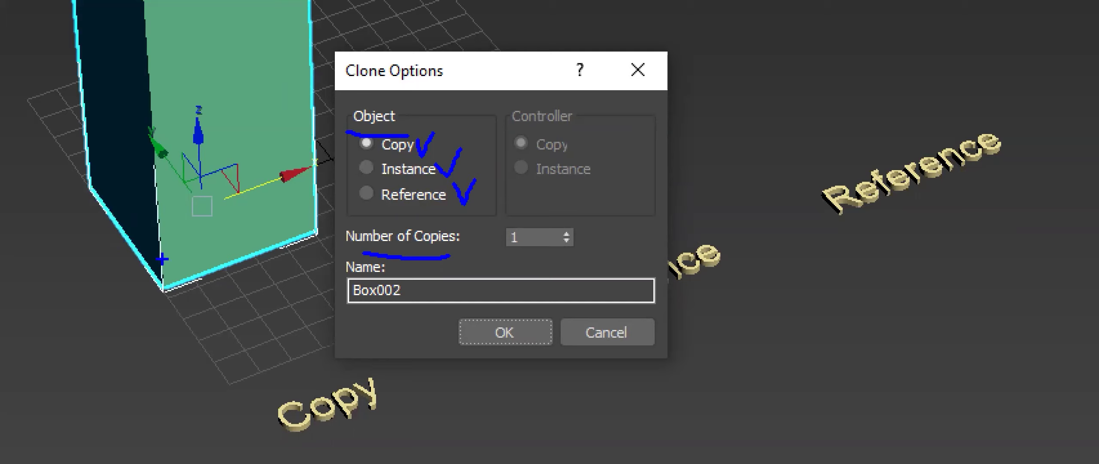
{"action": "left_click_drag", "start_coordinate": [527, 221], "coordinate": [525, 232]}
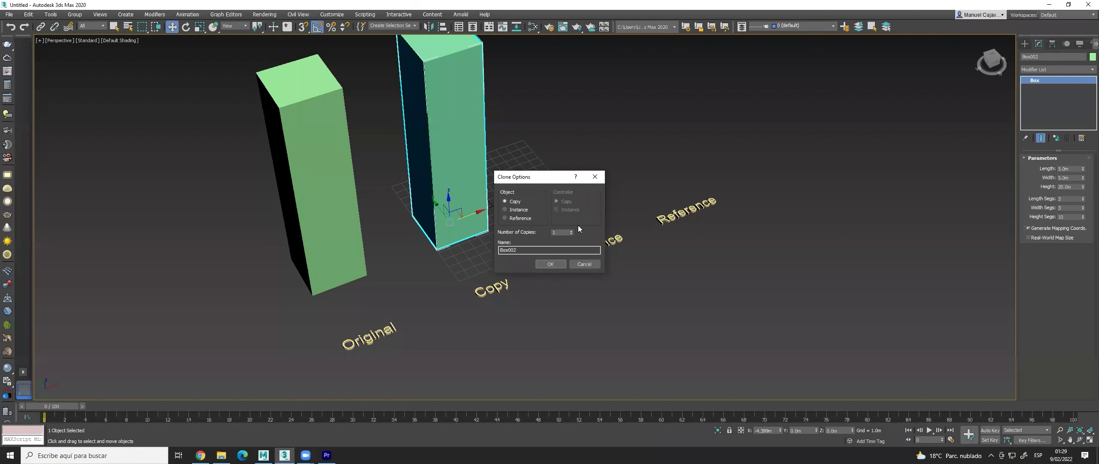
{"action": "left_click", "coordinate": [551, 264]}
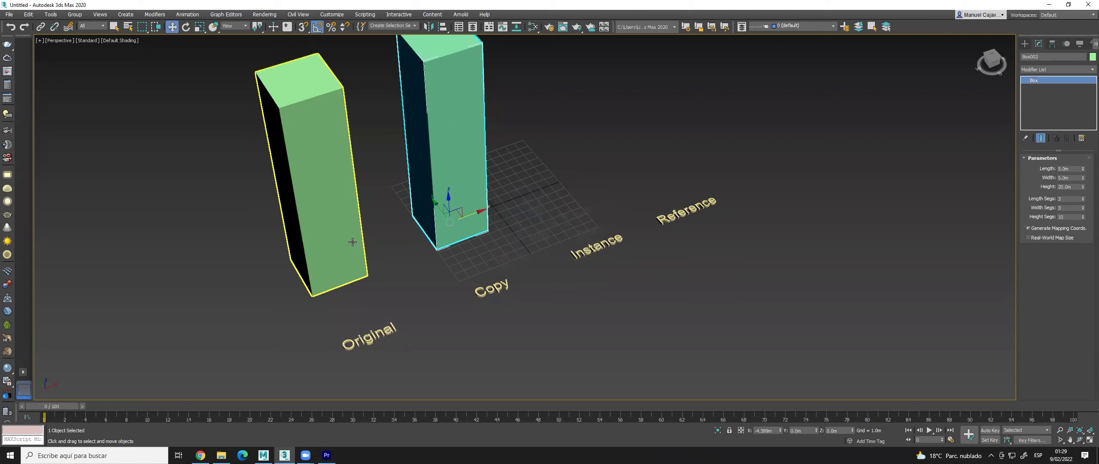
- Clone the original along X as an Instance, then drag another clone toward the Reference label
{"action": "left_click", "coordinate": [358, 262]}
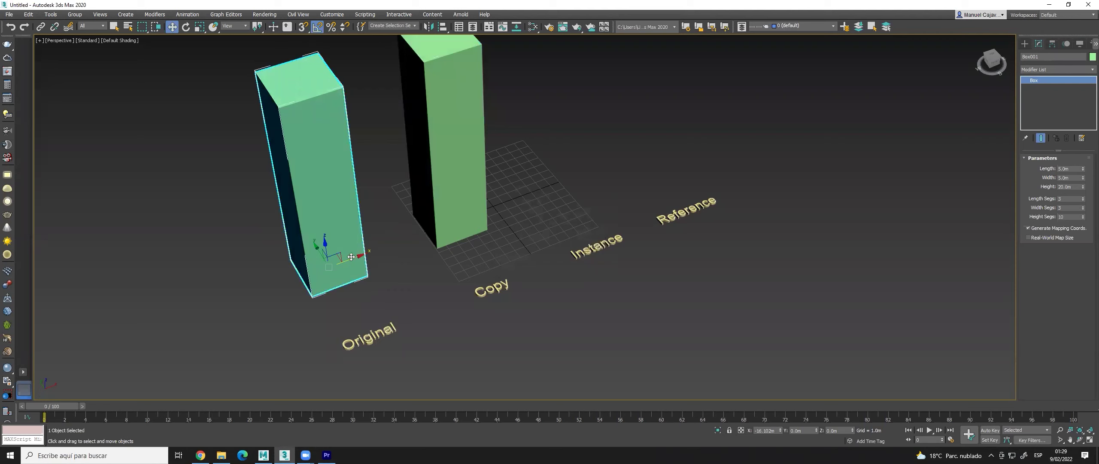
{"action": "mouse_move", "coordinate": [361, 257]}
{"action": "left_mouse_down", "text": "shift"}
{"action": "mouse_move", "coordinate": [480, 233]}
{"action": "mouse_move", "coordinate": [590, 194]}
{"action": "left_mouse_up", "text": "shift"}
{"action": "left_click", "coordinate": [515, 209]}
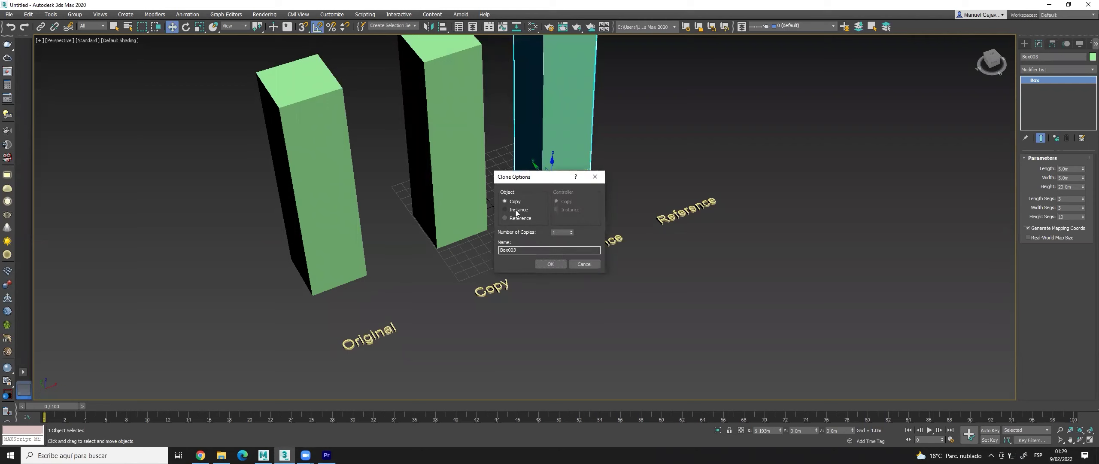
{"action": "left_click", "coordinate": [553, 264]}
{"action": "left_click", "coordinate": [338, 224]}
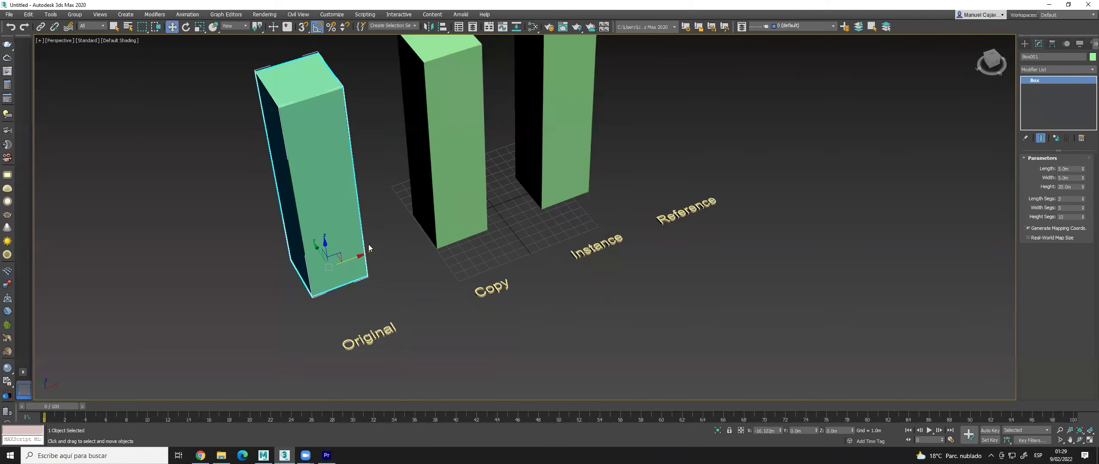
{"action": "left_click_drag", "start_coordinate": [348, 260], "coordinate": [669, 234], "text": "shift"}
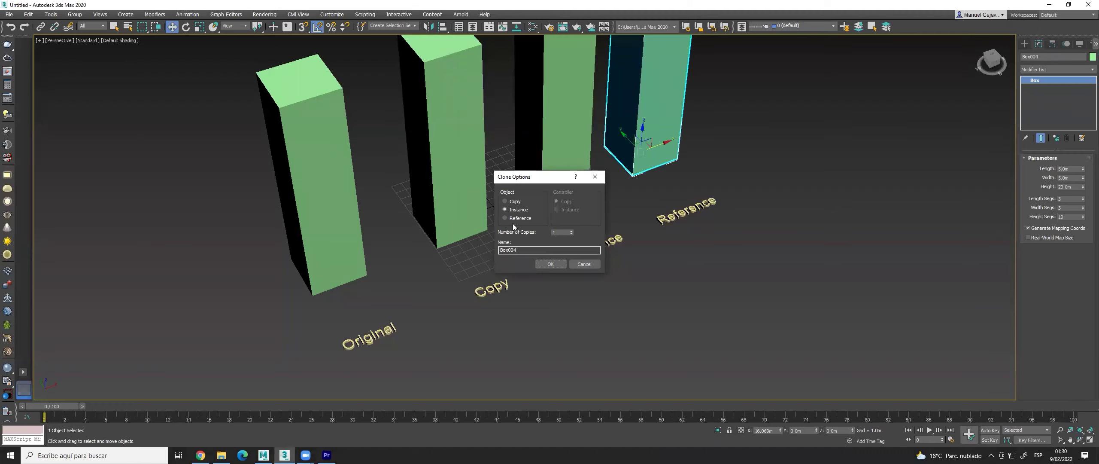
- Make the fourth box a Reference clone, zoom out to see all four boxes, and reselect the original
{"action": "left_click", "coordinate": [508, 218]}
{"action": "left_click", "coordinate": [547, 264]}
{"action": "left_click", "coordinate": [547, 305]}
{"action": "scroll", "coordinate": [479, 317], "scroll_direction": "down", "scroll_amount": 3}
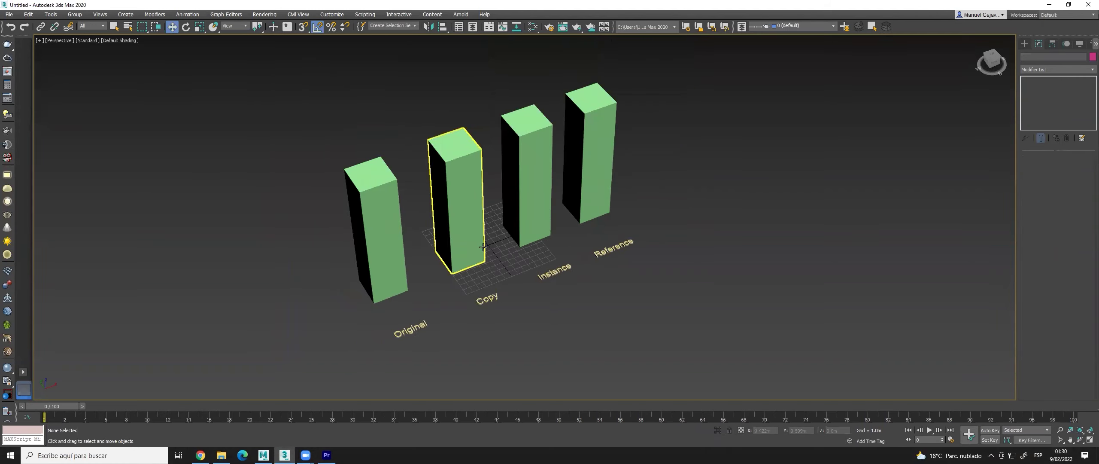
{"action": "left_click", "coordinate": [388, 234]}
{"action": "left_click", "coordinate": [470, 210]}
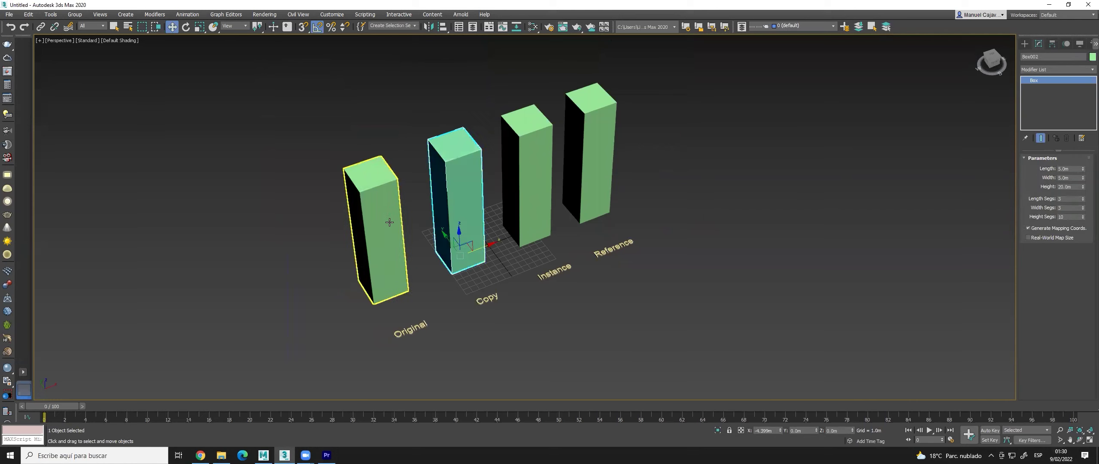
{"action": "left_click", "coordinate": [387, 223]}
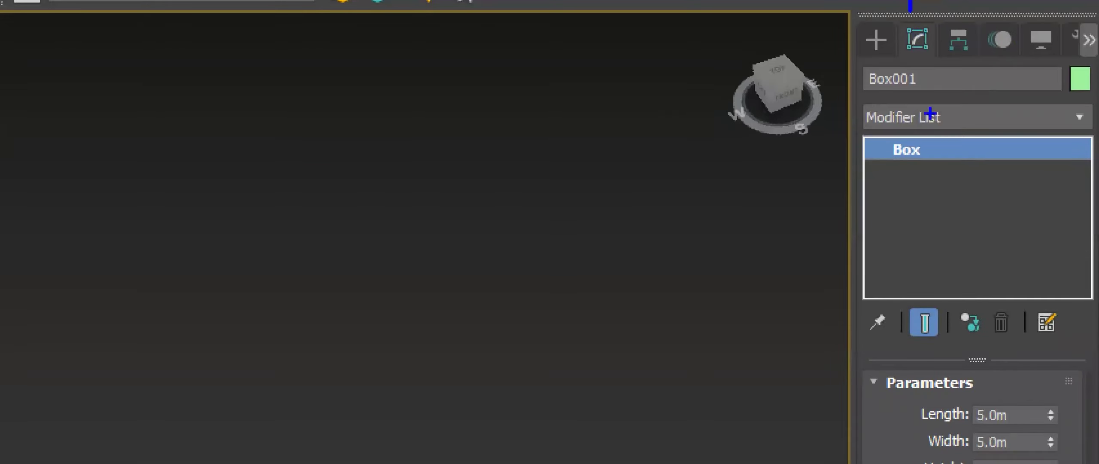
- Add a Bend modifier to the original box's modifier stack
{"action": "mouse_move", "coordinate": [923, 108]}
{"action": "left_mouse_down"}
{"action": "mouse_move", "coordinate": [863, 112]}
{"action": "mouse_move", "coordinate": [961, 110]}
{"action": "left_mouse_up"}
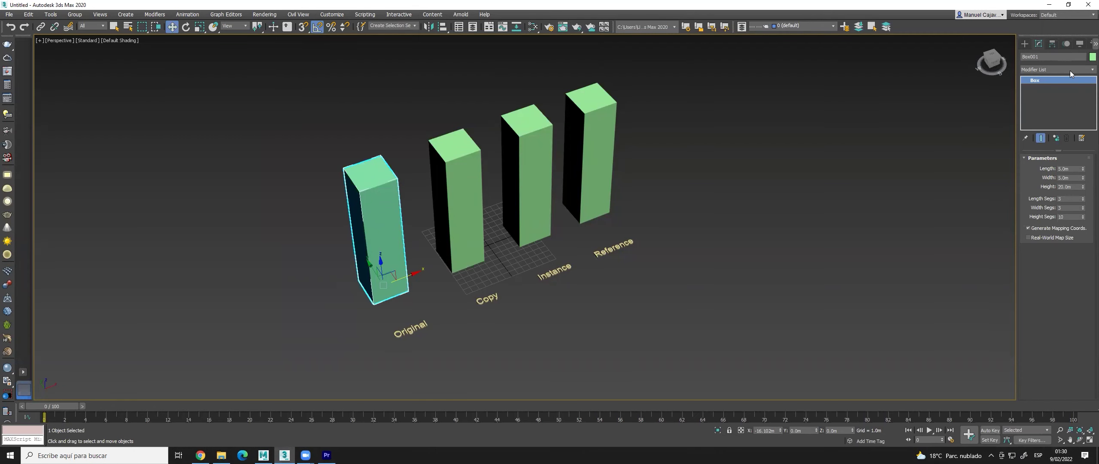
{"action": "left_click", "coordinate": [1070, 71]}
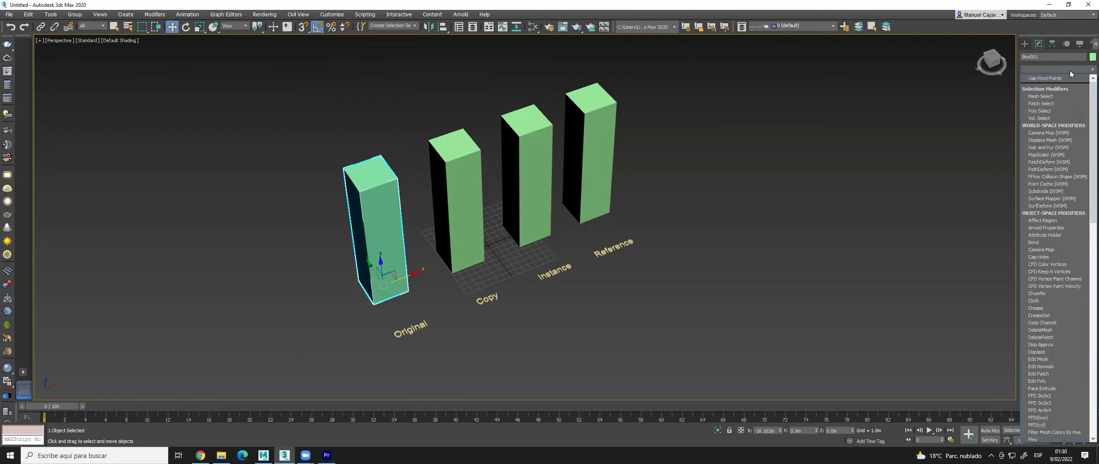
{"action": "key", "text": "b"}
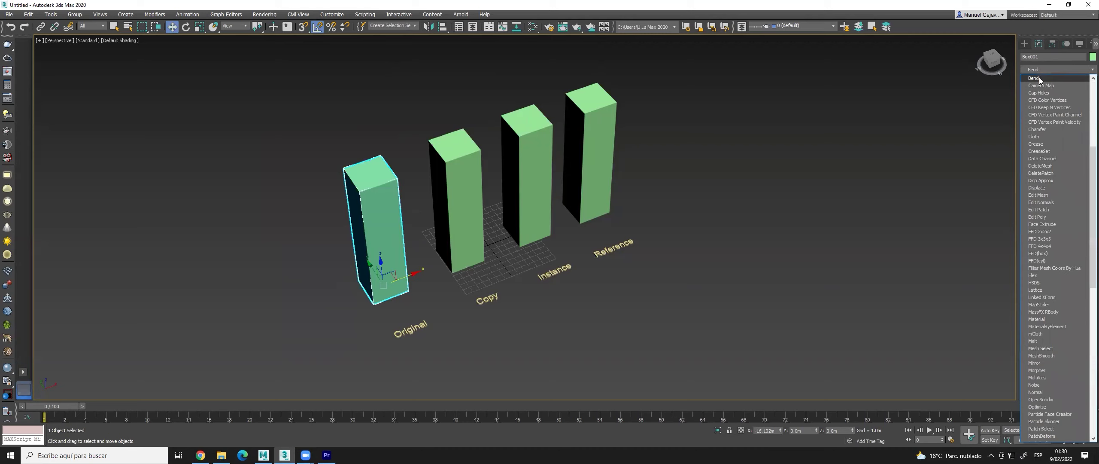
{"action": "left_click", "coordinate": [1039, 78]}
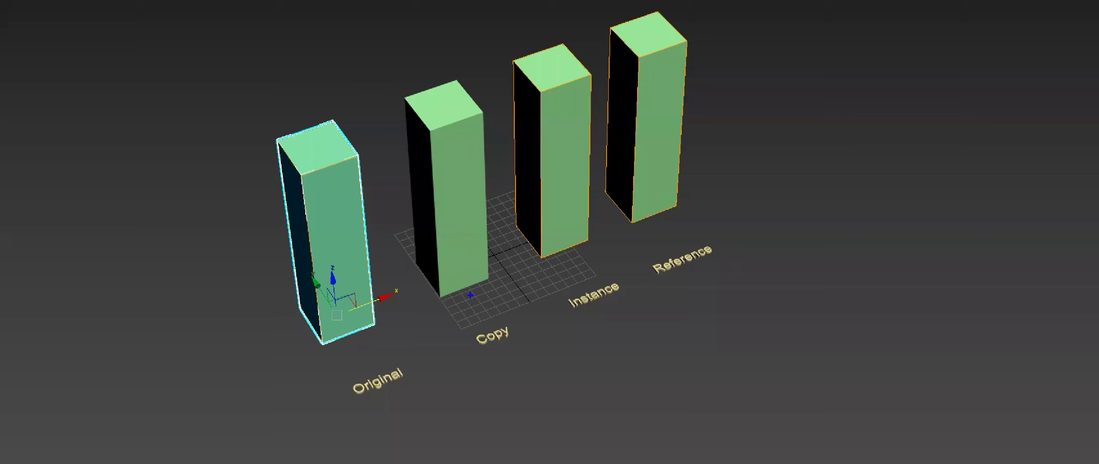
- Draw ink lines linking the original, Instance and Reference boxes
{"action": "mouse_move", "coordinate": [470, 295]}
{"action": "left_mouse_down"}
{"action": "mouse_move", "coordinate": [462, 285]}
{"action": "mouse_move", "coordinate": [480, 296]}
{"action": "left_mouse_up"}
{"action": "left_click_drag", "start_coordinate": [285, 66], "coordinate": [297, 138]}
{"action": "left_click_drag", "start_coordinate": [519, 34], "coordinate": [544, 72]}
{"action": "mouse_move", "coordinate": [661, 19]}
{"action": "left_mouse_down"}
{"action": "mouse_move", "coordinate": [664, 63]}
{"action": "mouse_move", "coordinate": [614, 122]}
{"action": "mouse_move", "coordinate": [753, 81]}
{"action": "left_mouse_up"}
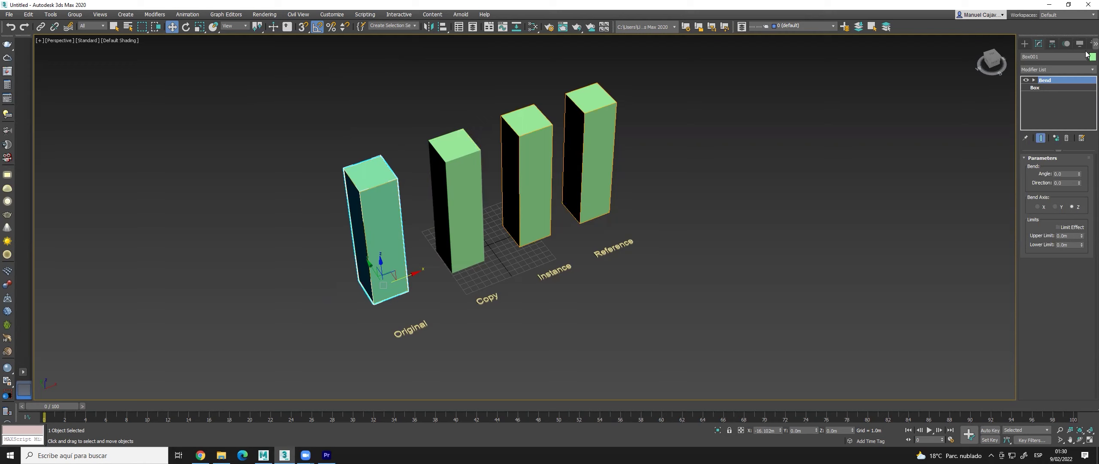
- Bend the original box to 20.5° with a 90° direction and orbit to see the curve
{"action": "left_click_drag", "start_coordinate": [1078, 176], "coordinate": [1084, 148]}
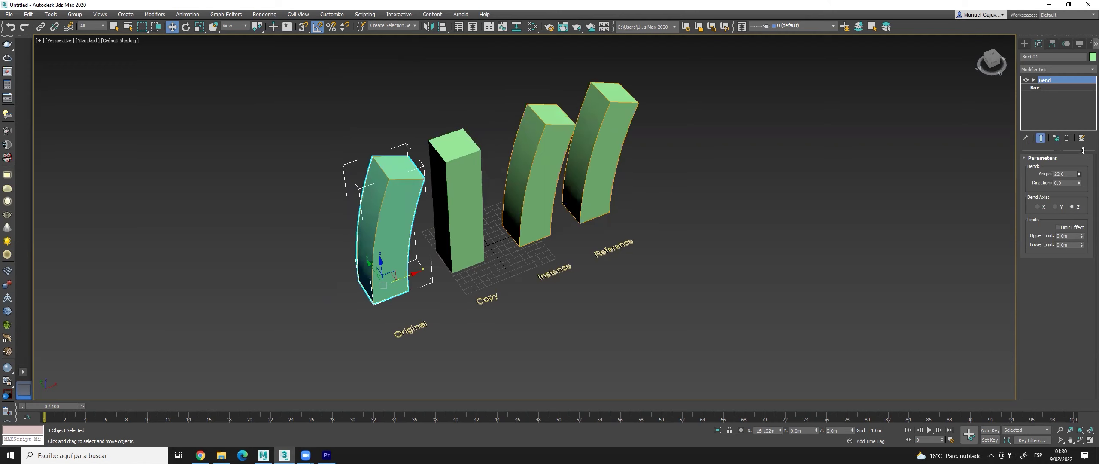
{"action": "key", "text": "Tab"}
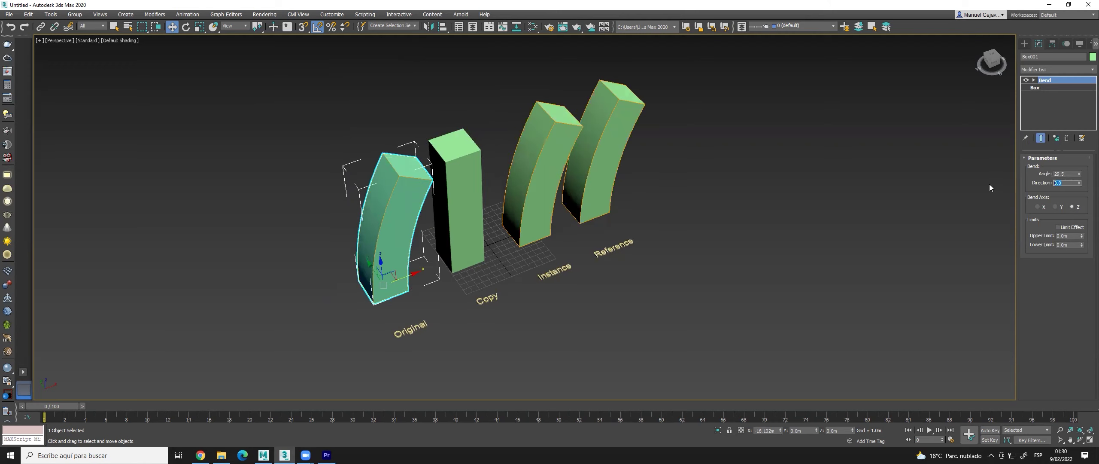
{"action": "type", "text": "90"}
{"action": "key", "text": "Return"}
{"action": "mouse_move", "coordinate": [582, 279]}
{"action": "middle_mouse_down", "text": "alt"}
{"action": "mouse_move", "coordinate": [597, 257]}
{"action": "mouse_move", "coordinate": [588, 256]}
{"action": "middle_mouse_up", "text": "alt"}
{"action": "mouse_move", "coordinate": [615, 168]}
{"action": "middle_mouse_down", "text": "alt"}
{"action": "mouse_move", "coordinate": [613, 210]}
{"action": "mouse_move", "coordinate": [522, 185]}
{"action": "middle_mouse_up", "text": "alt"}
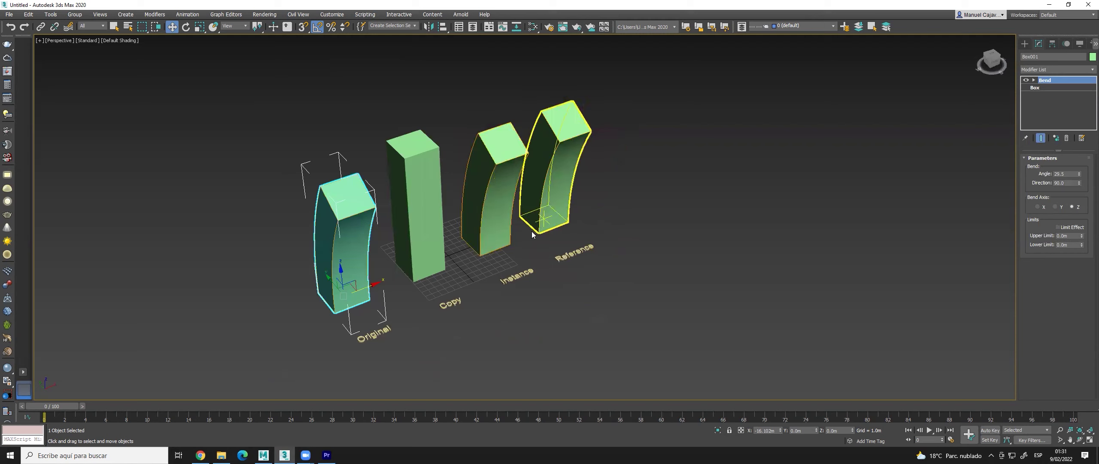
- Turn off angle snap, reselect the original box, and orbit to a new viewing angle
{"action": "key", "text": "a"}
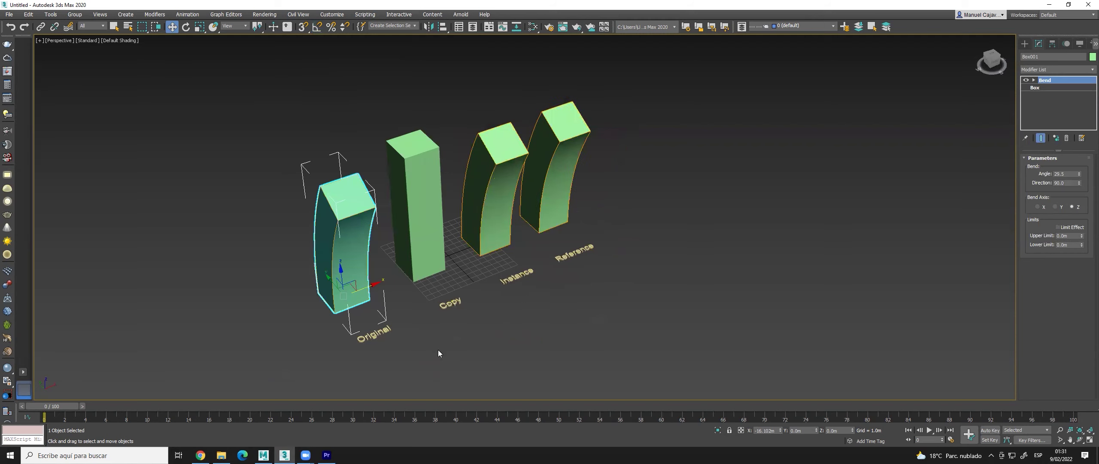
{"action": "left_click", "coordinate": [412, 343]}
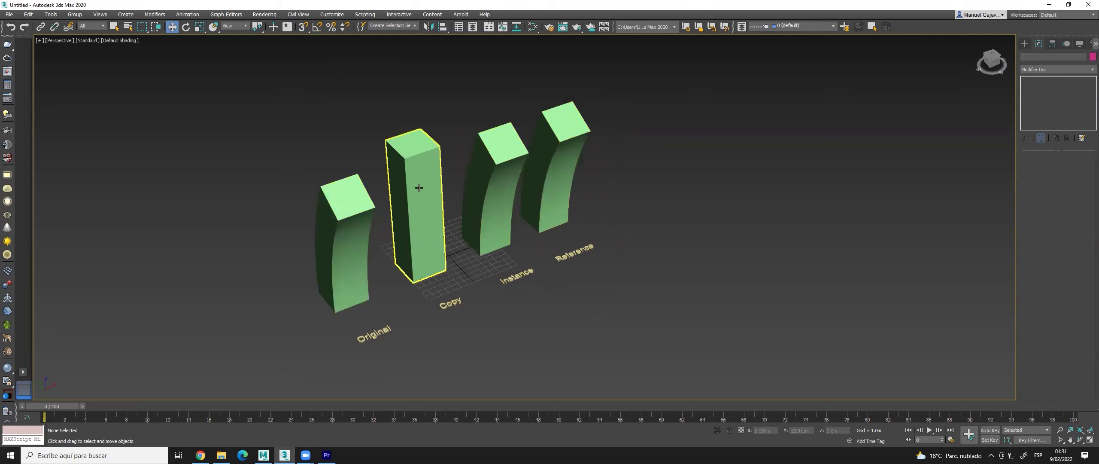
{"action": "left_click", "coordinate": [354, 204]}
{"action": "middle_click_drag", "start_coordinate": [518, 287], "coordinate": [513, 283], "text": "alt"}
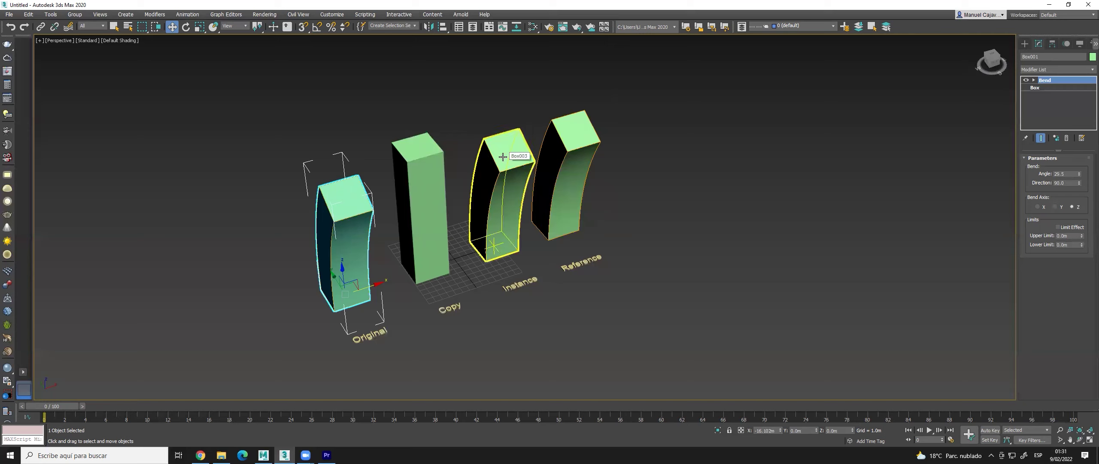
{"action": "mouse_move", "coordinate": [563, 197]}
{"action": "middle_mouse_down", "text": "alt"}
{"action": "mouse_move", "coordinate": [543, 214]}
{"action": "mouse_move", "coordinate": [553, 206]}
{"action": "middle_mouse_up", "text": "alt"}
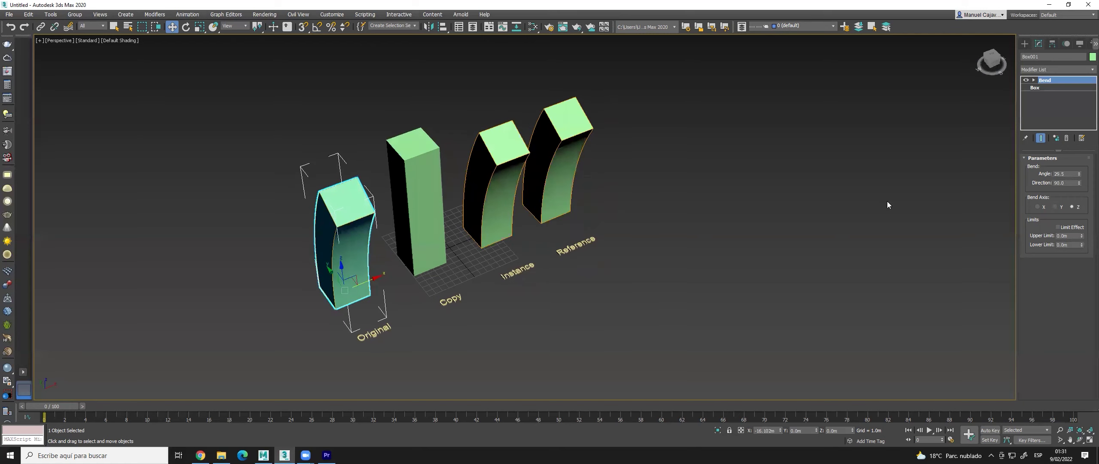
- Add a Taper modifier with Amount 0.64 to the original box, then deselect it
{"action": "left_click", "coordinate": [1075, 68]}
{"action": "type", "text": "t"}
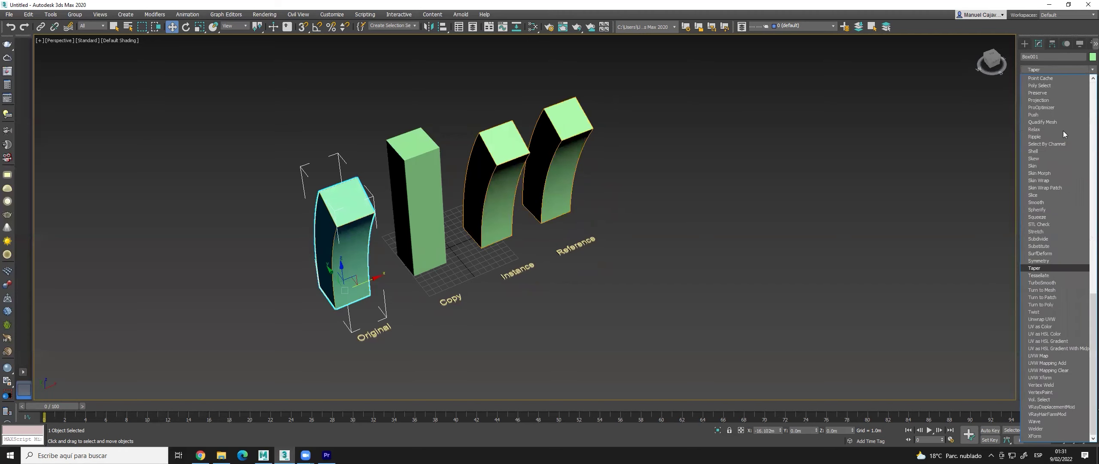
{"action": "left_click", "coordinate": [1077, 271]}
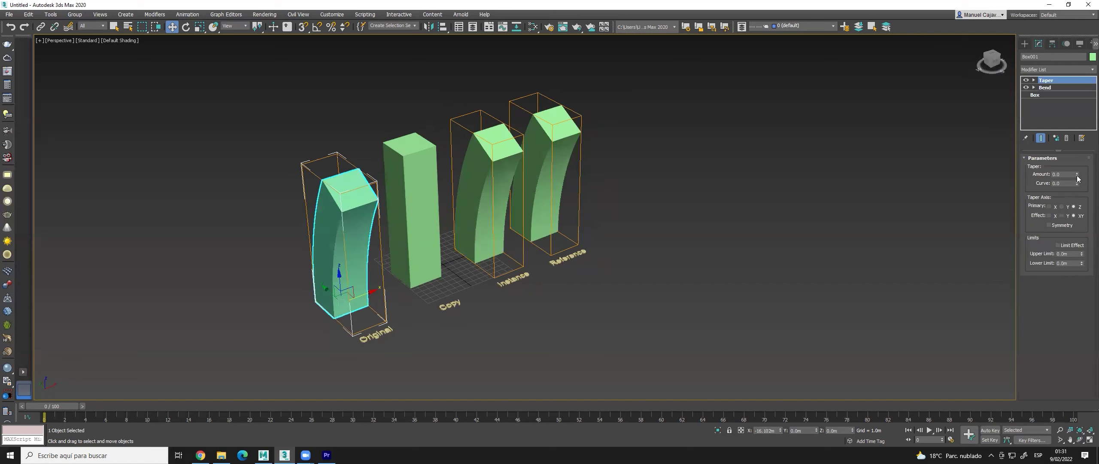
{"action": "left_click_drag", "start_coordinate": [1078, 175], "coordinate": [1086, 145]}
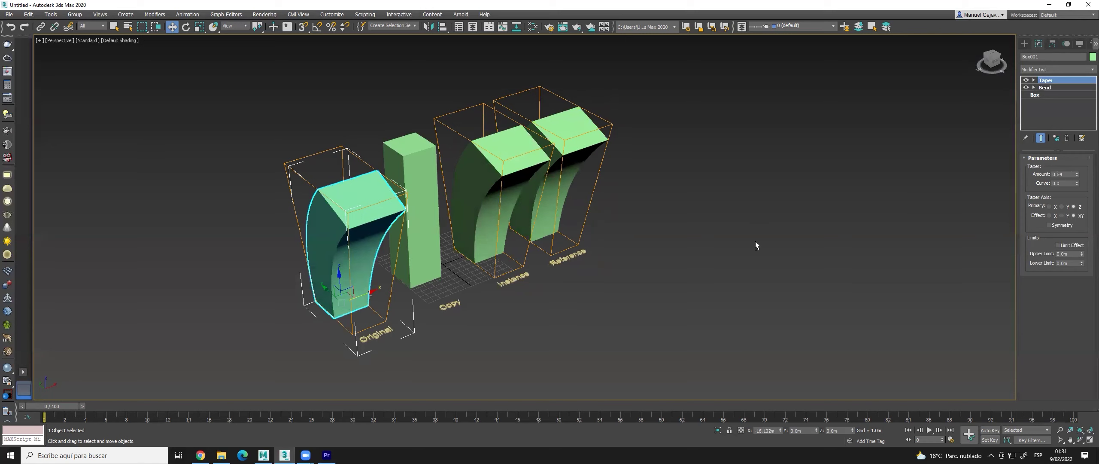
{"action": "left_click", "coordinate": [531, 288]}
- Select the Reference box and orbit to view its inherited Taper-over-Bend stack
{"action": "scroll", "coordinate": [525, 298], "scroll_direction": "down", "scroll_amount": 3}
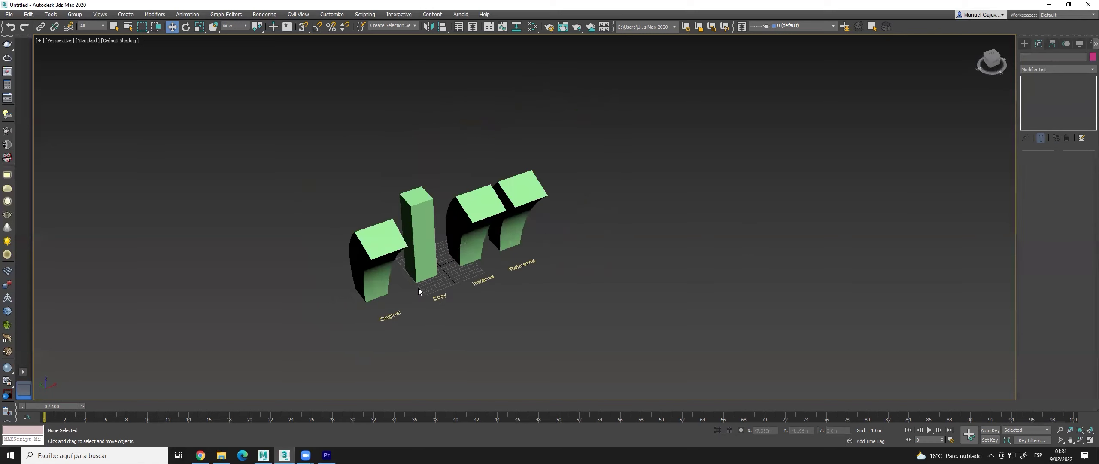
{"action": "scroll", "coordinate": [509, 282], "scroll_direction": "up", "scroll_amount": 3}
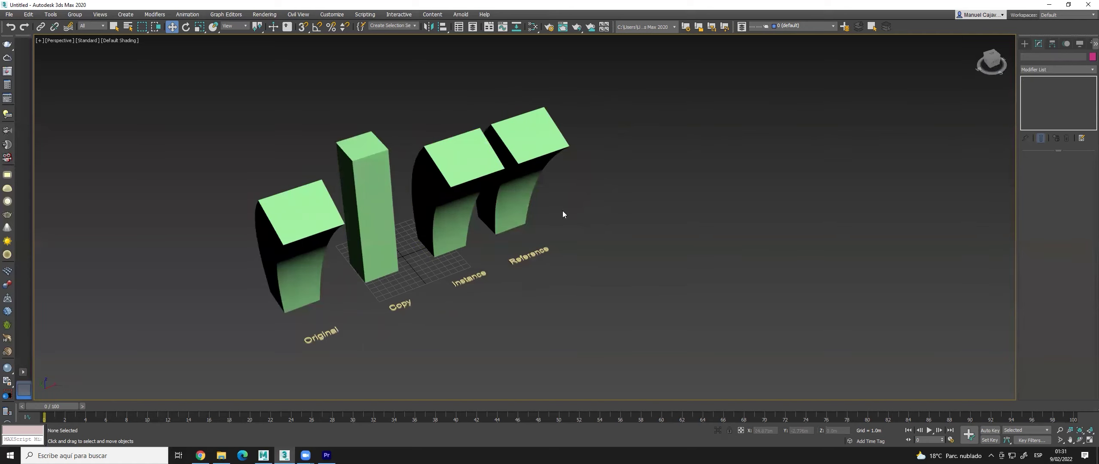
{"action": "left_click", "coordinate": [526, 146]}
{"action": "mouse_move", "coordinate": [615, 223]}
{"action": "middle_mouse_down", "text": "alt"}
{"action": "mouse_move", "coordinate": [584, 208]}
{"action": "mouse_move", "coordinate": [618, 216]}
{"action": "middle_mouse_up", "text": "alt"}
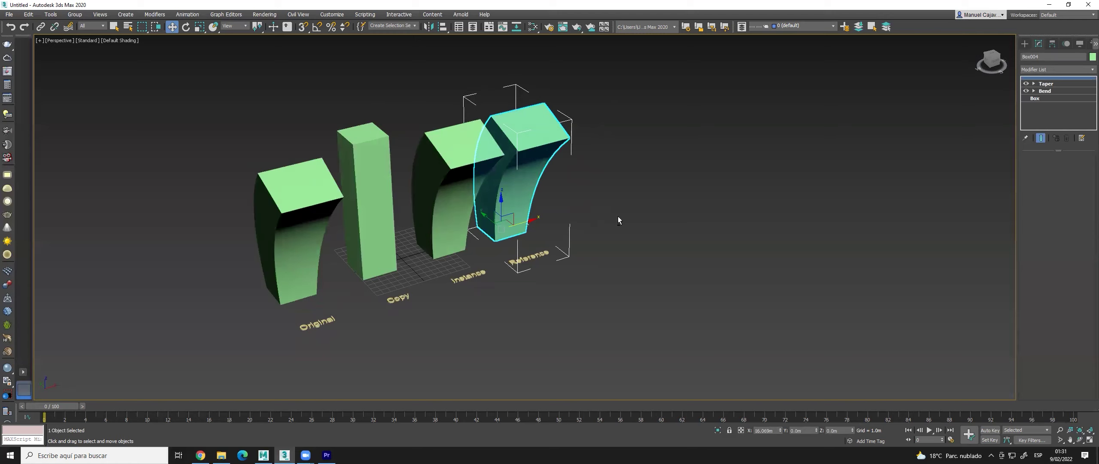
- Add a second Bend with a 43° angle to the Reference box alone, then deselect it
{"action": "left_click", "coordinate": [1059, 70]}
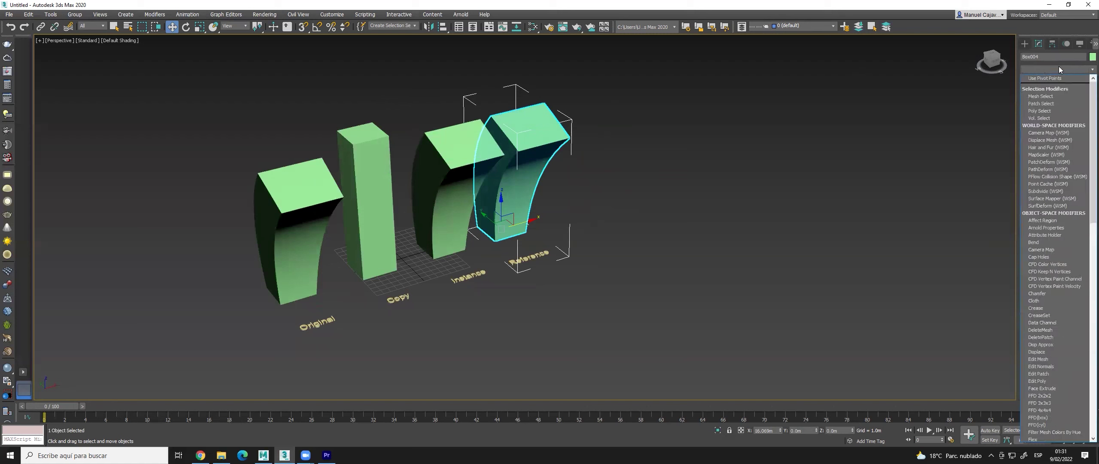
{"action": "type", "text": "Bend"}
{"action": "left_click", "coordinate": [1057, 78]}
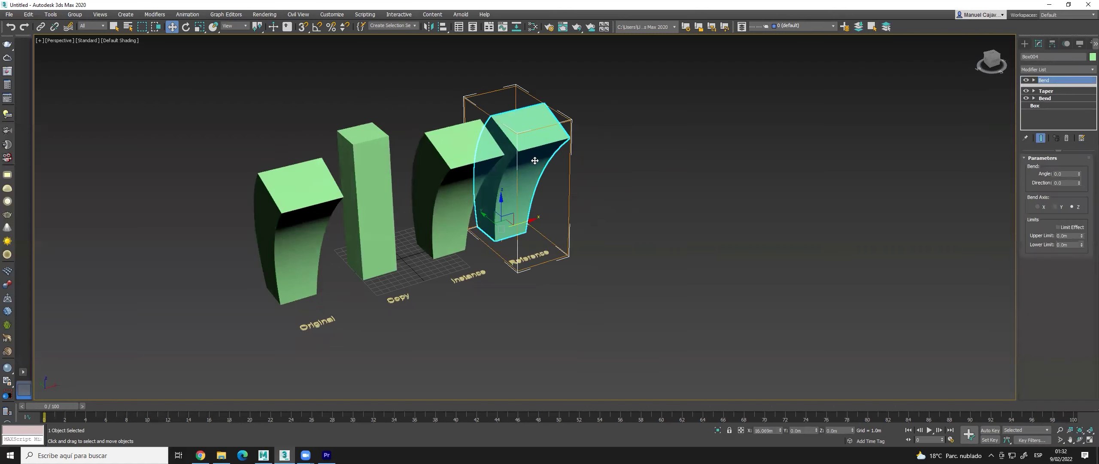
{"action": "left_click_drag", "start_coordinate": [1079, 173], "coordinate": [1079, 129]}
{"action": "left_click", "coordinate": [710, 266]}
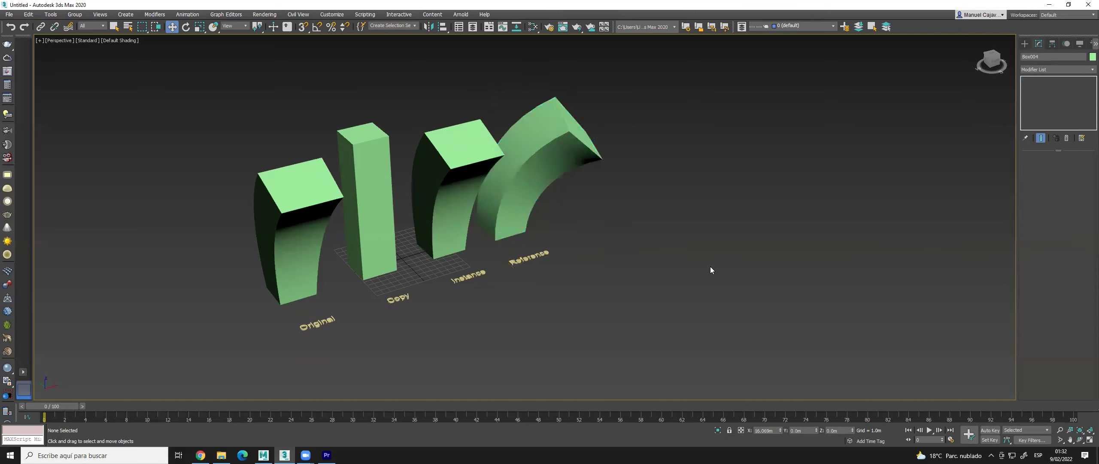
{"action": "scroll", "coordinate": [647, 272], "scroll_direction": "down", "scroll_amount": 5}
{"action": "scroll", "coordinate": [637, 304], "scroll_direction": "up", "scroll_amount": 5}
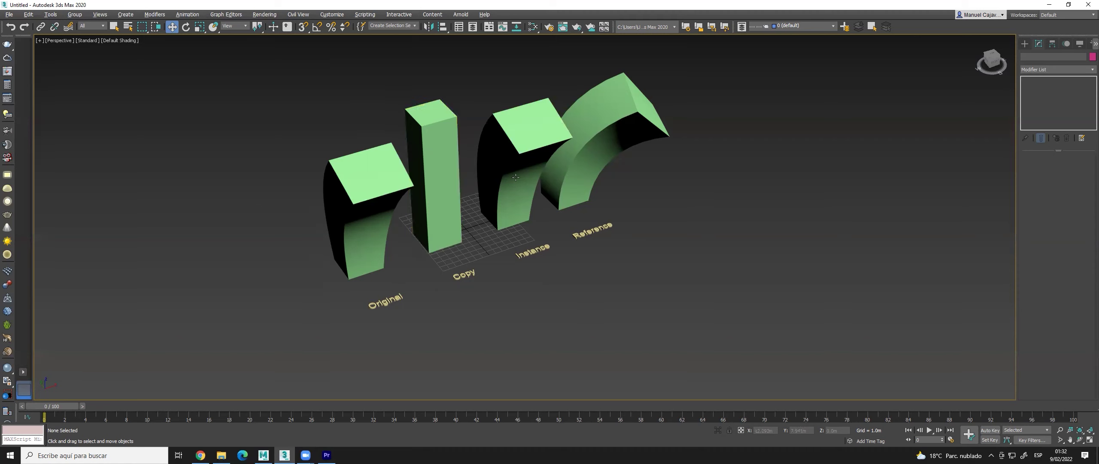
- Orbit the view and select the Reference arc to inspect its Bend/Taper/Bend stack
{"action": "middle_click_drag", "start_coordinate": [446, 245], "coordinate": [536, 181], "text": "alt"}
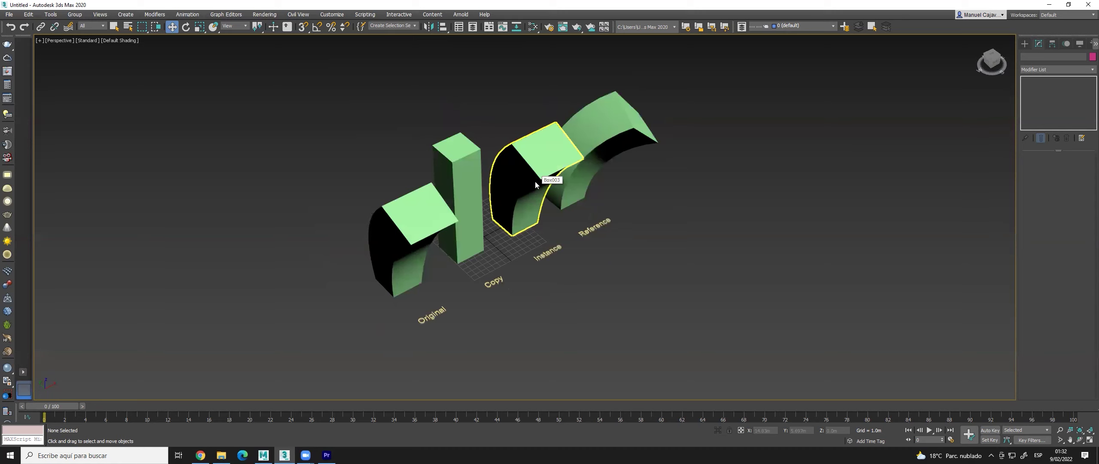
{"action": "middle_click_drag", "start_coordinate": [524, 177], "coordinate": [511, 178], "text": "alt"}
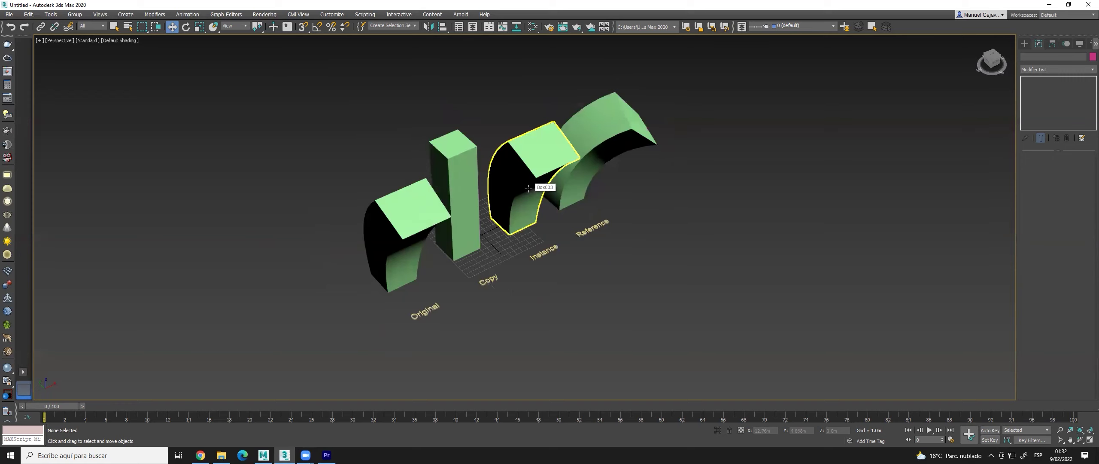
{"action": "left_click", "coordinate": [591, 158]}
{"action": "mouse_move", "coordinate": [601, 159]}
{"action": "middle_mouse_down", "text": "alt"}
{"action": "mouse_move", "coordinate": [704, 211]}
{"action": "mouse_move", "coordinate": [711, 232]}
{"action": "middle_mouse_up", "text": "alt"}
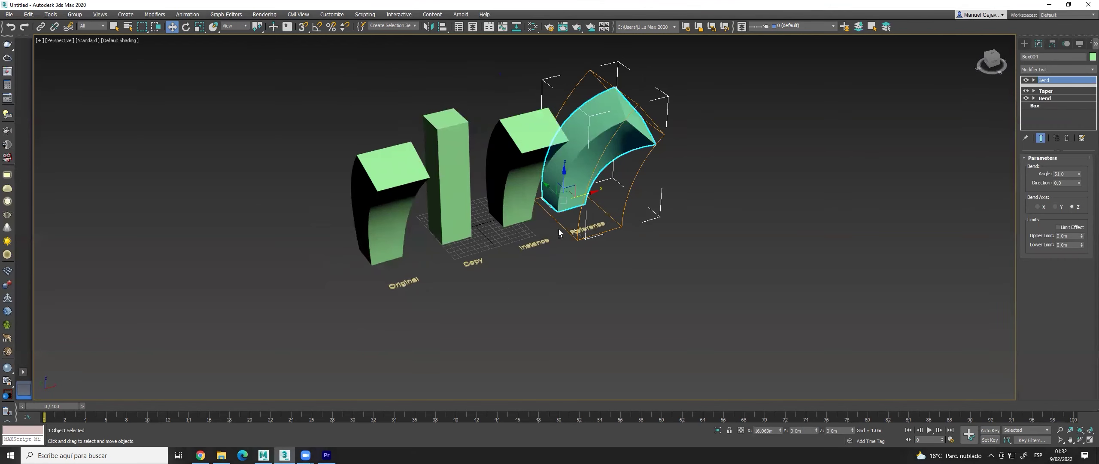
- Deselect the Reference and select Box003, the Instance, to inspect its Taper/Bend stack
{"action": "middle_click_drag", "start_coordinate": [558, 228], "coordinate": [561, 228], "text": "alt"}
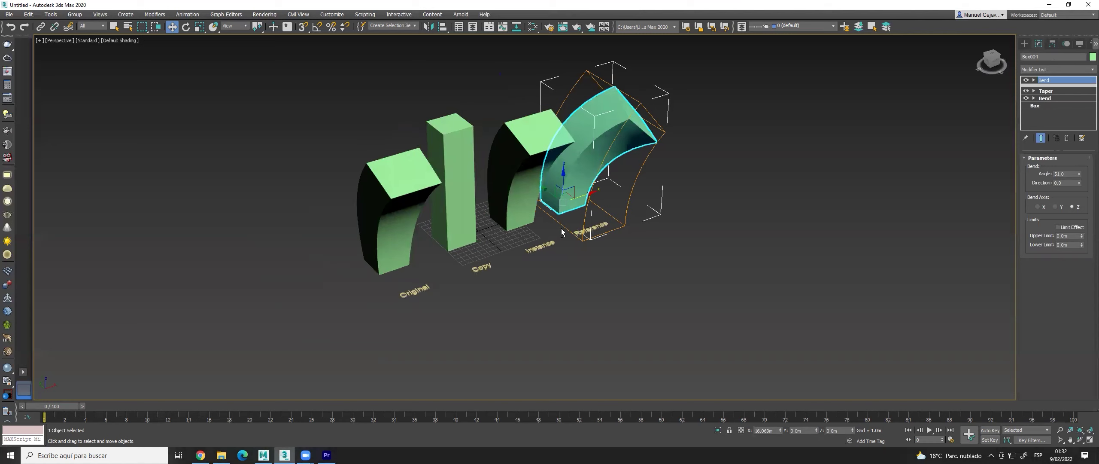
{"action": "left_click", "coordinate": [721, 231]}
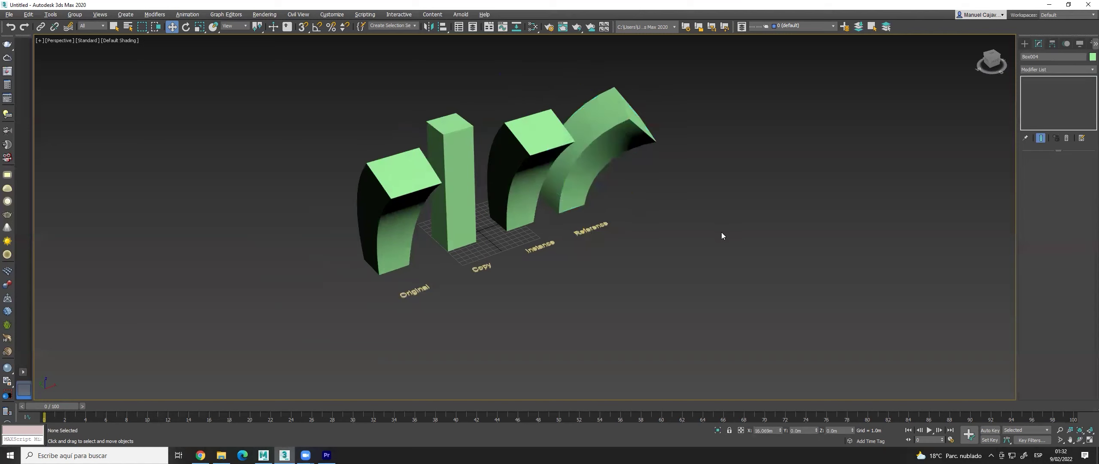
{"action": "left_click", "coordinate": [535, 150]}
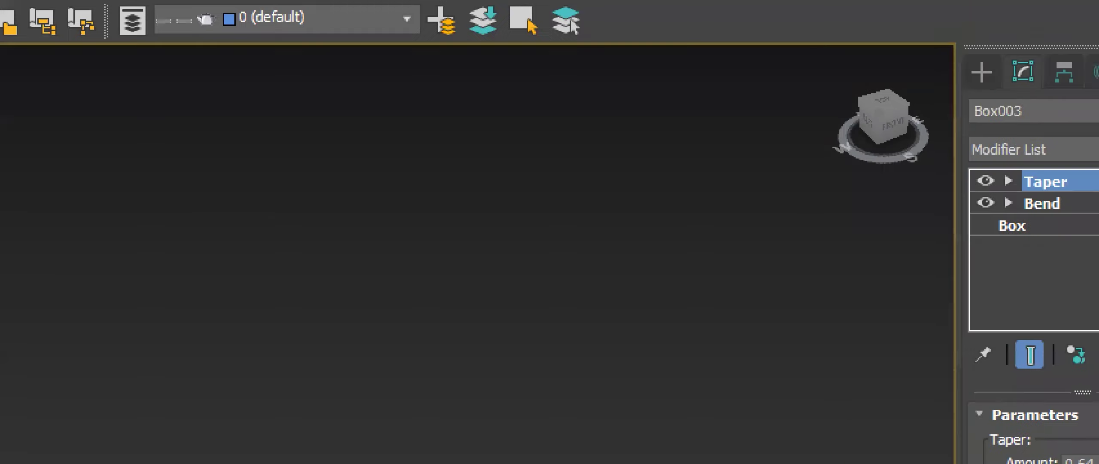
{"action": "mouse_move", "coordinate": [938, 54]}
{"action": "left_mouse_down"}
{"action": "mouse_move", "coordinate": [949, 129]}
{"action": "mouse_move", "coordinate": [964, 120]}
{"action": "mouse_move", "coordinate": [925, 119]}
{"action": "left_mouse_up"}
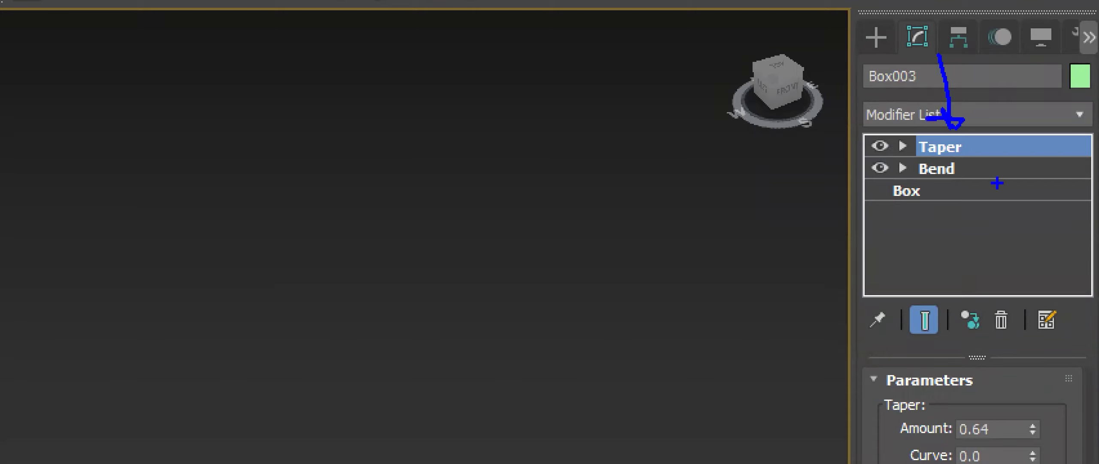
{"action": "left_click_drag", "start_coordinate": [919, 180], "coordinate": [974, 181]}
{"action": "mouse_move", "coordinate": [883, 204]}
{"action": "left_mouse_down"}
{"action": "mouse_move", "coordinate": [931, 189]}
{"action": "mouse_move", "coordinate": [884, 209]}
{"action": "mouse_move", "coordinate": [940, 211]}
{"action": "left_mouse_up"}
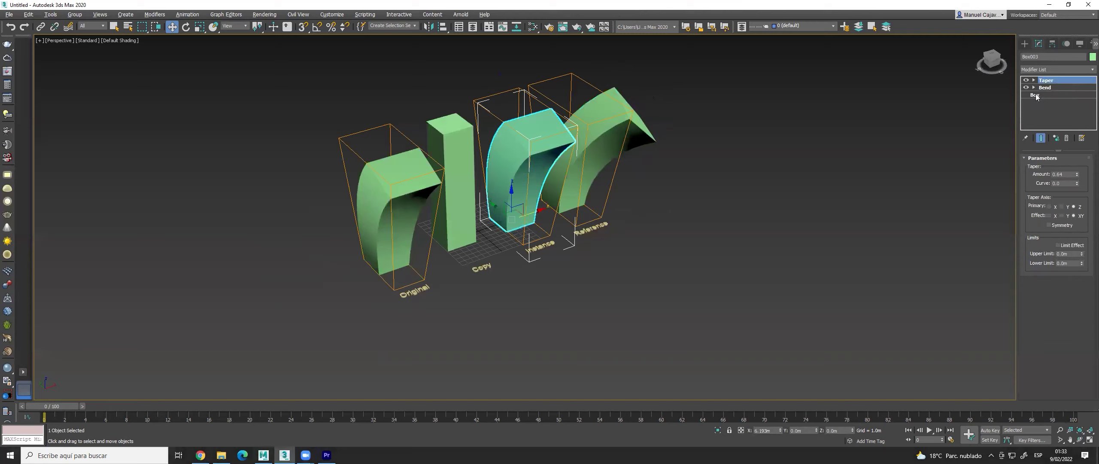
- Select the straight Copy box, Box002, and confirm its stack holds only Box
{"action": "left_click", "coordinate": [471, 133]}
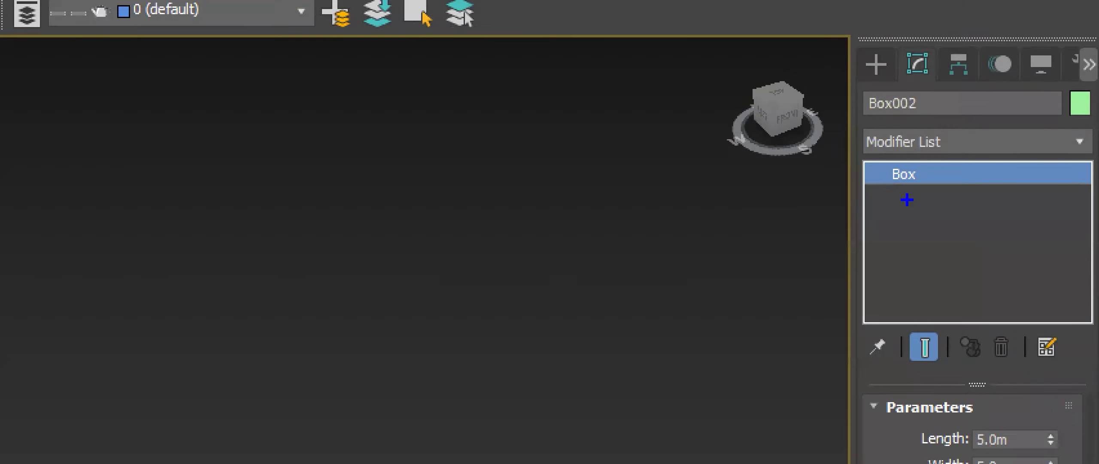
{"action": "mouse_move", "coordinate": [876, 196]}
{"action": "left_mouse_down"}
{"action": "mouse_move", "coordinate": [942, 181]}
{"action": "mouse_move", "coordinate": [871, 165]}
{"action": "mouse_move", "coordinate": [878, 184]}
{"action": "left_mouse_up"}
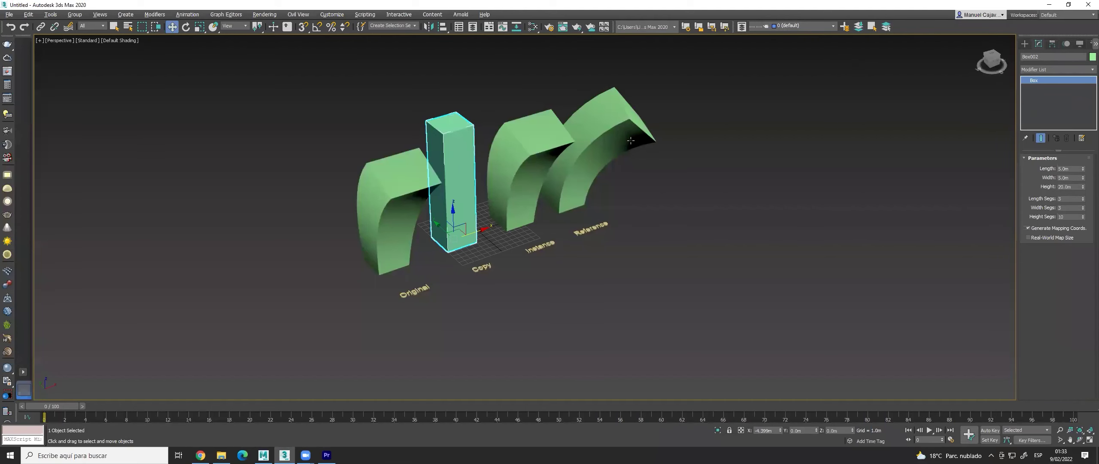
- Select Box004 and mark its own 51° Bend above the shared Taper and Bend
{"action": "left_click", "coordinate": [630, 141]}
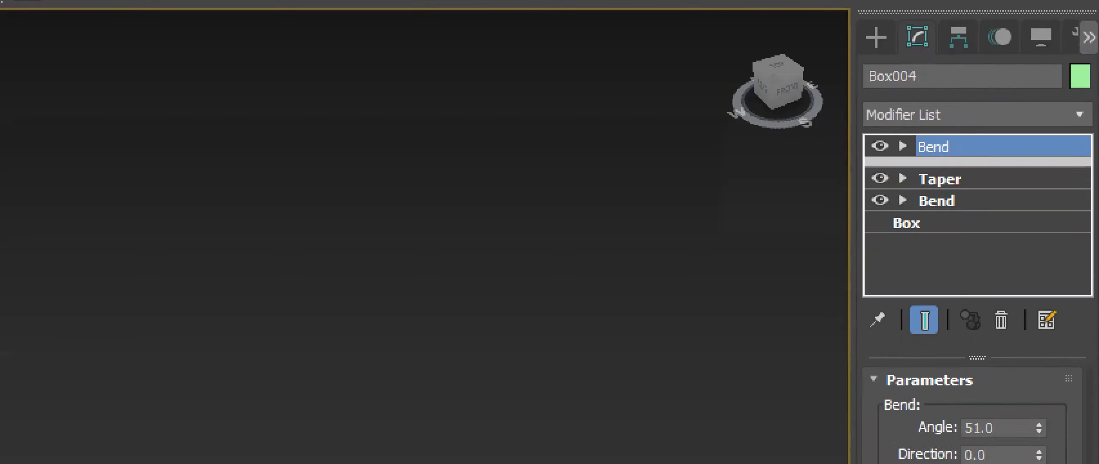
{"action": "left_click_drag", "start_coordinate": [837, 195], "coordinate": [1097, 203]}
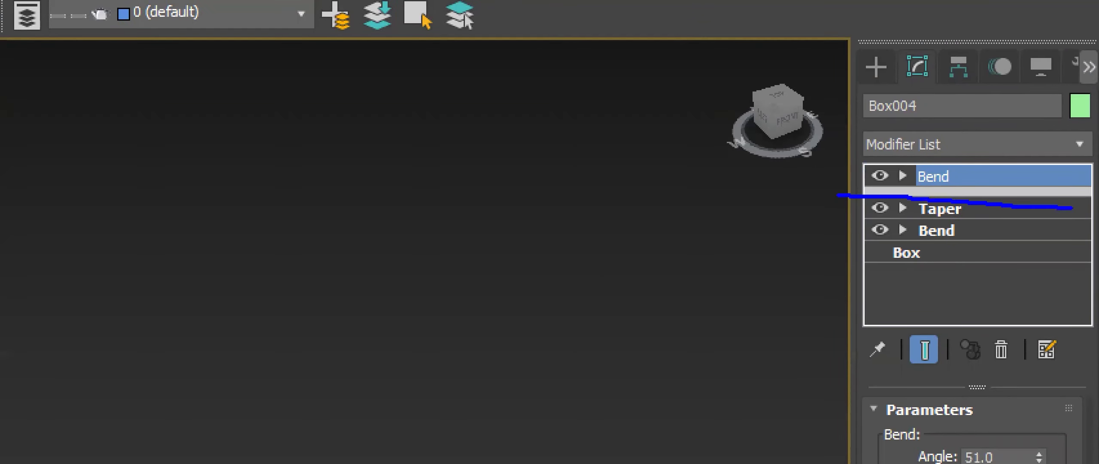
{"action": "left_click_drag", "start_coordinate": [843, 197], "coordinate": [846, 296]}
{"action": "mouse_move", "coordinate": [917, 91]}
{"action": "left_mouse_down"}
{"action": "mouse_move", "coordinate": [929, 178]}
{"action": "mouse_move", "coordinate": [927, 163]}
{"action": "left_mouse_up"}
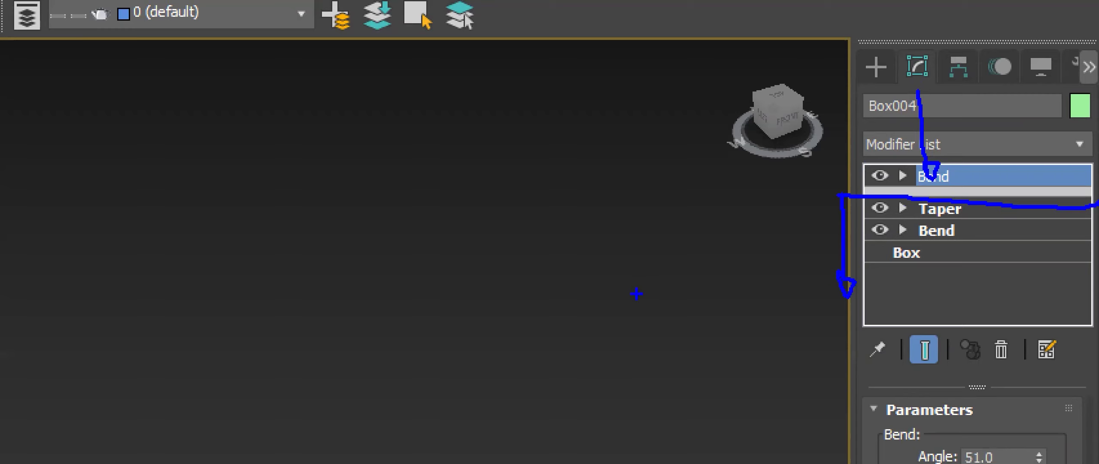
{"action": "key", "text": "Escape"}
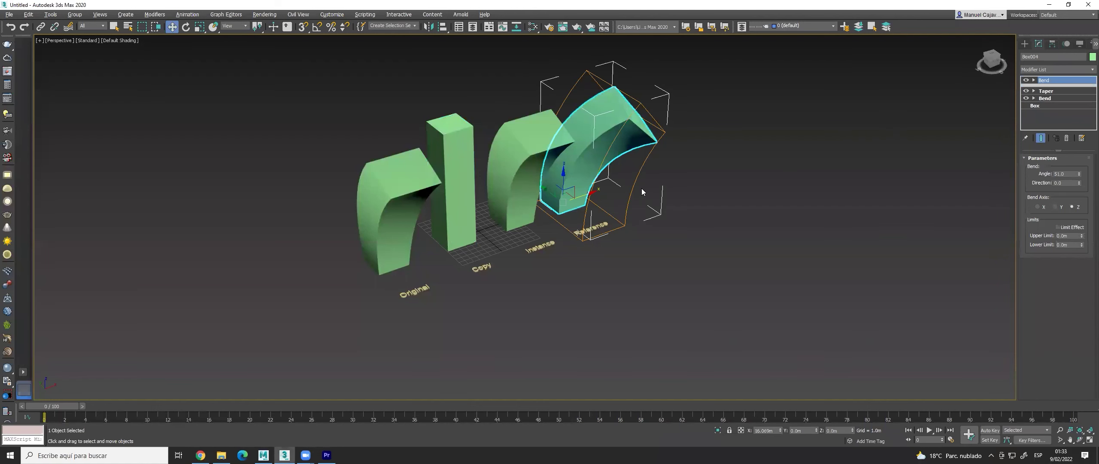
{"action": "scroll", "coordinate": [653, 188], "scroll_direction": "down", "scroll_amount": 2}
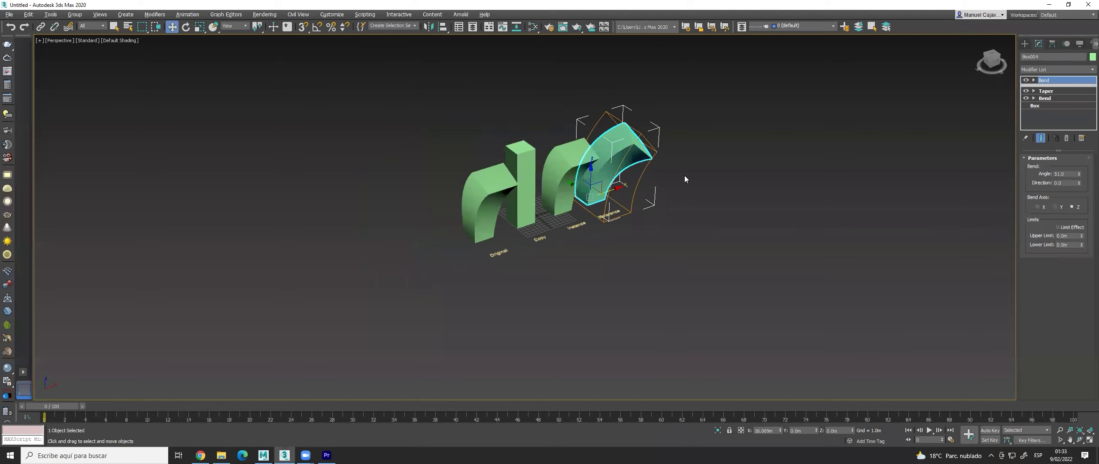